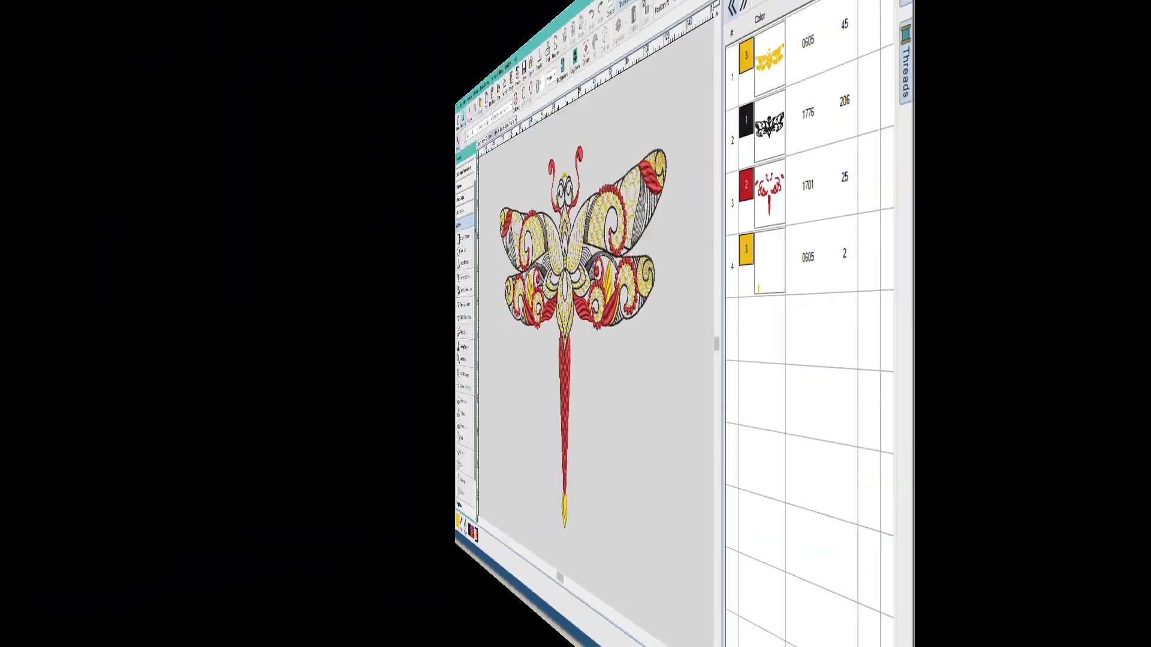
- Create a new blank design with Ctrl+N, opening the empty Design1 tab
{"action": "key", "text": "ctrl+n"}
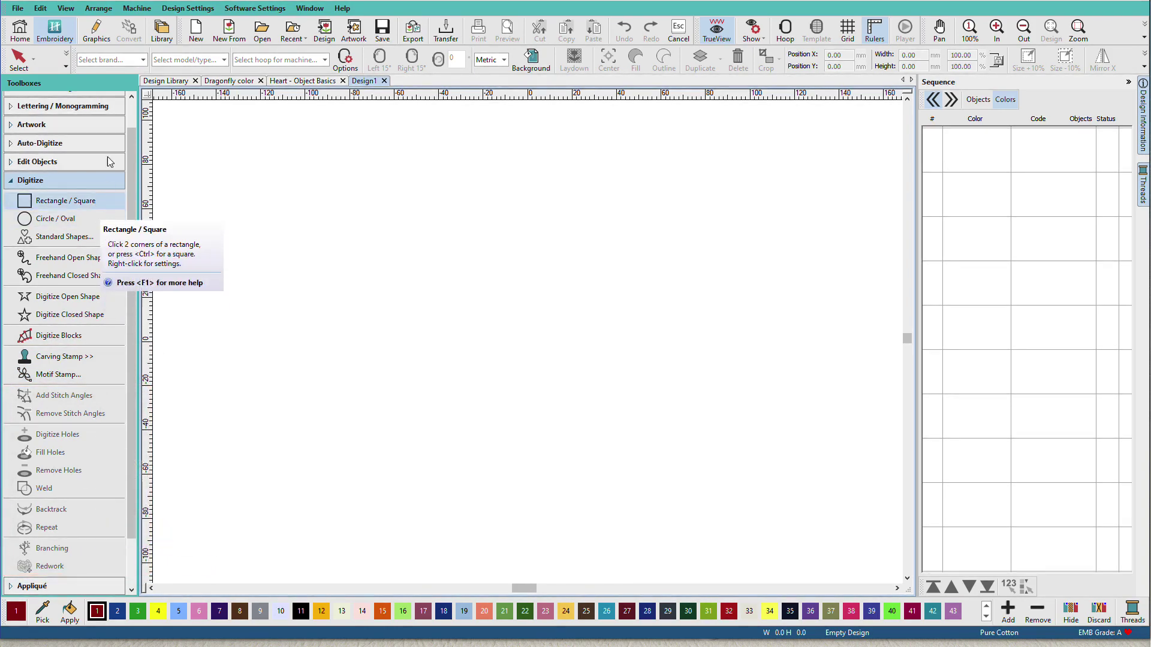
- Choose the Rectangle / Square tool, then switch to Digitize Open Shape
{"action": "left_click", "coordinate": [65, 201]}
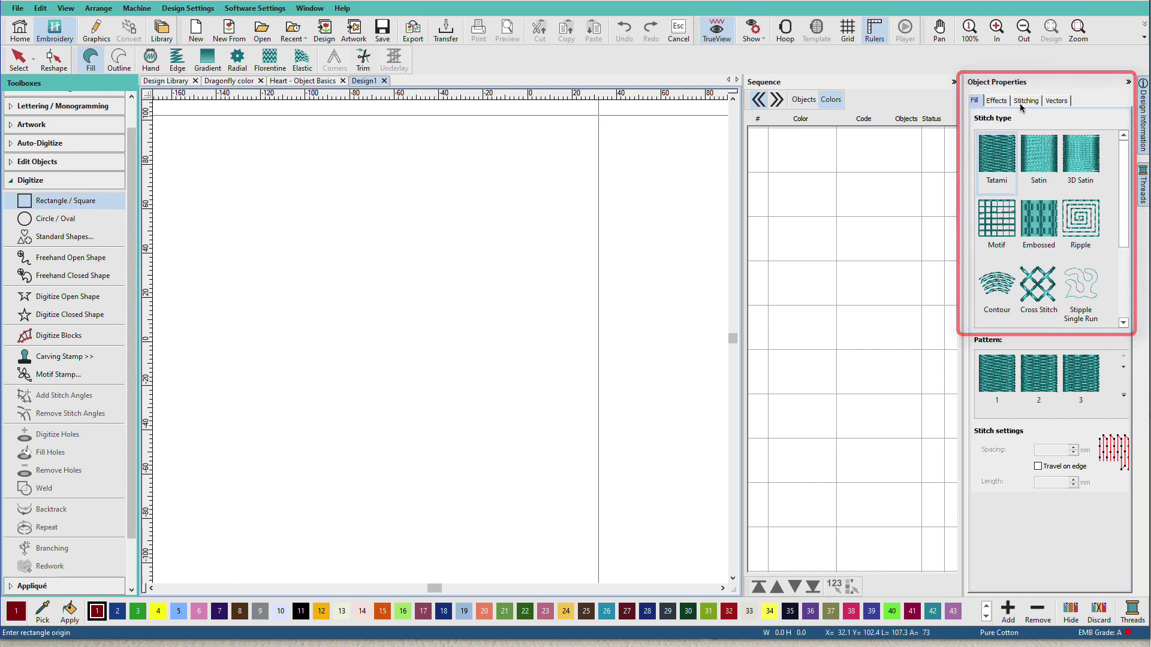
{"action": "left_click", "coordinate": [85, 298]}
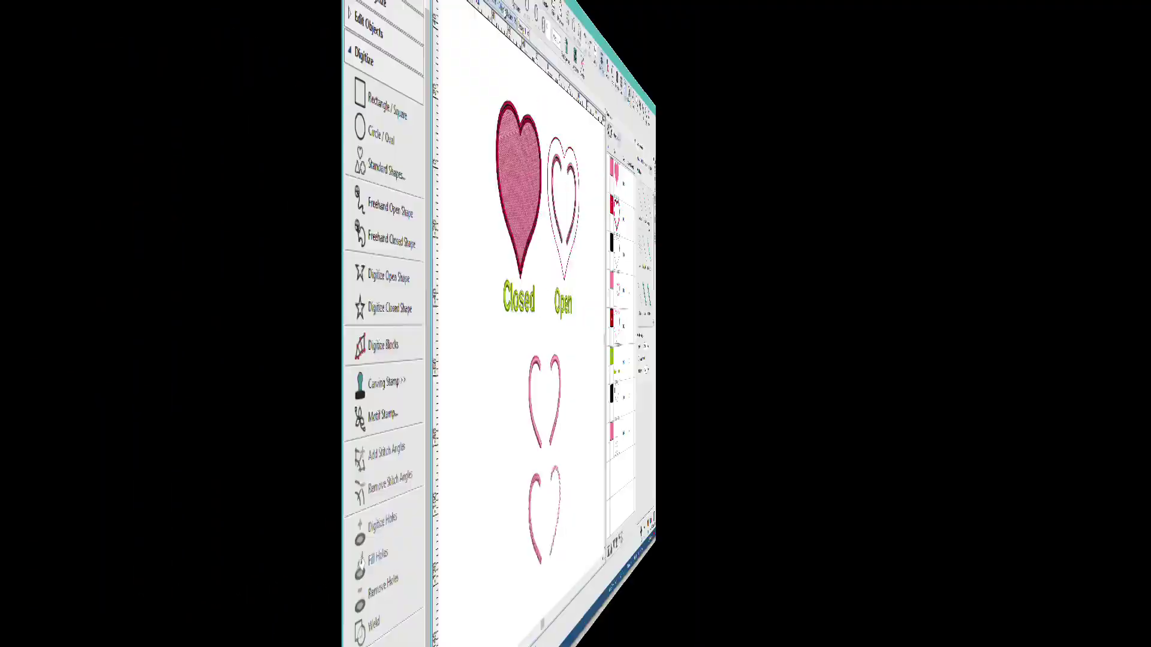
- In the Heart - Object Basics tab, select the closed heart and zoom in on the Open heart
{"action": "left_click", "coordinate": [311, 81]}
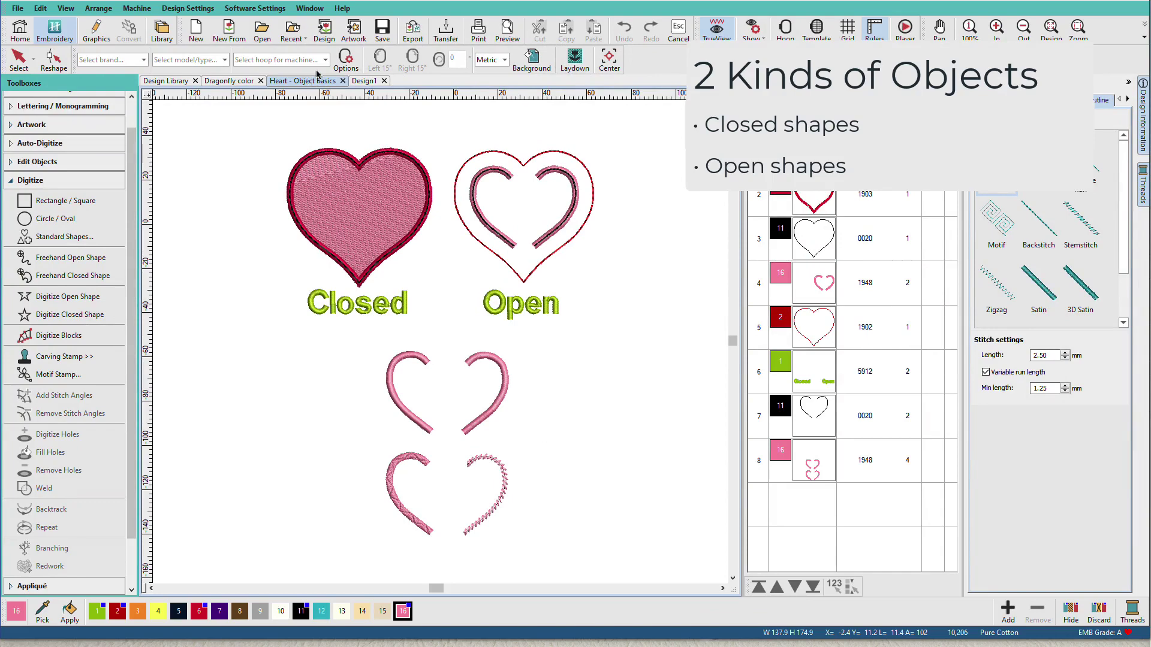
{"action": "left_click", "coordinate": [330, 178]}
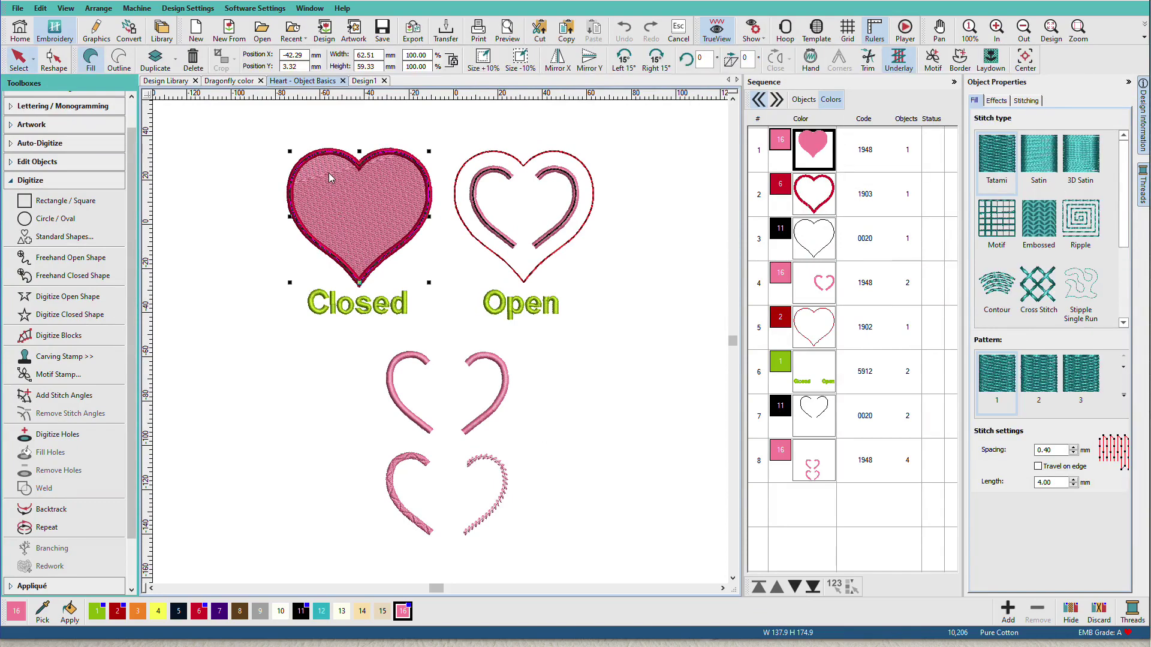
{"action": "key", "text": "b"}
{"action": "left_click_drag", "start_coordinate": [271, 136], "coordinate": [444, 300]}
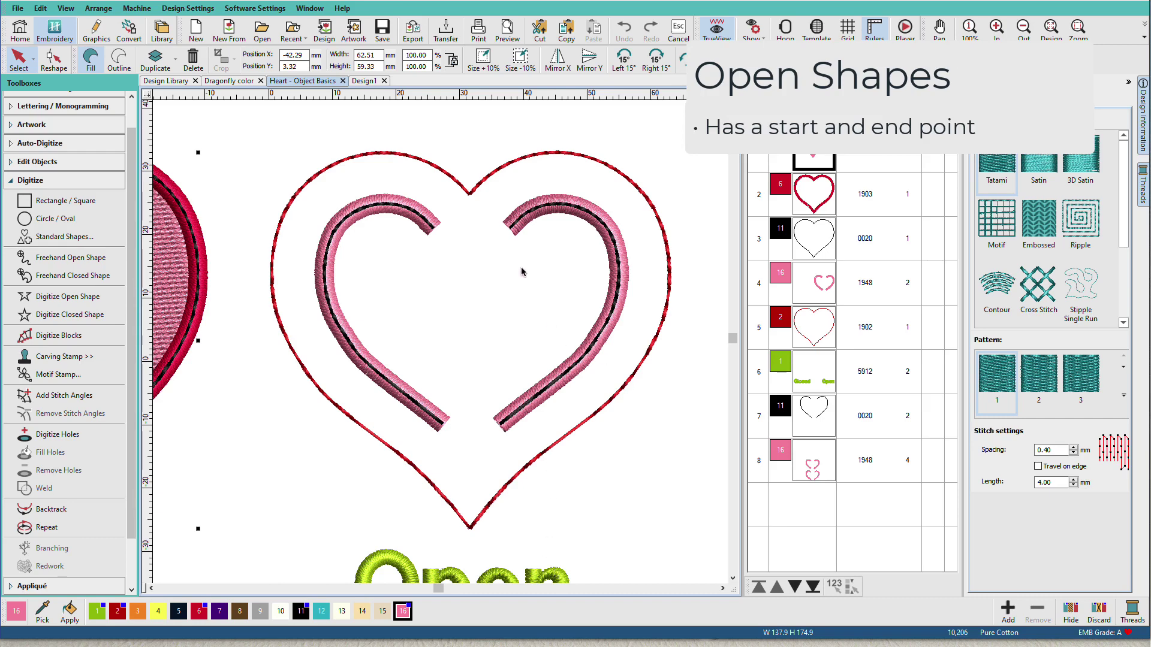
{"action": "left_click", "coordinate": [491, 184]}
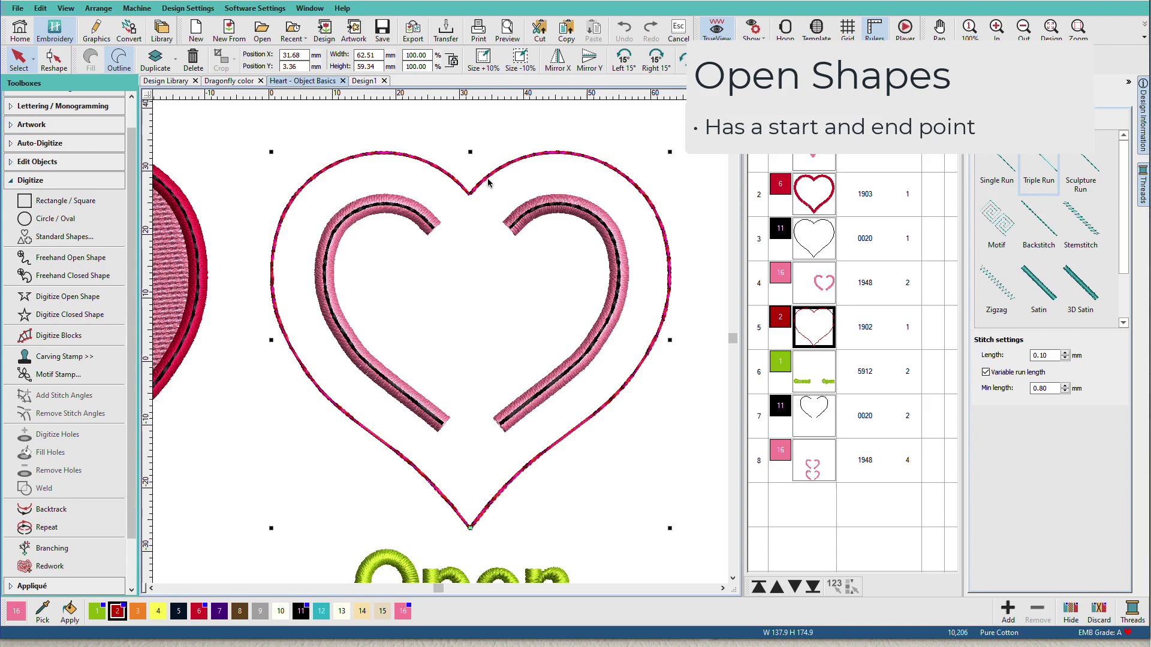
{"action": "key", "text": "h"}
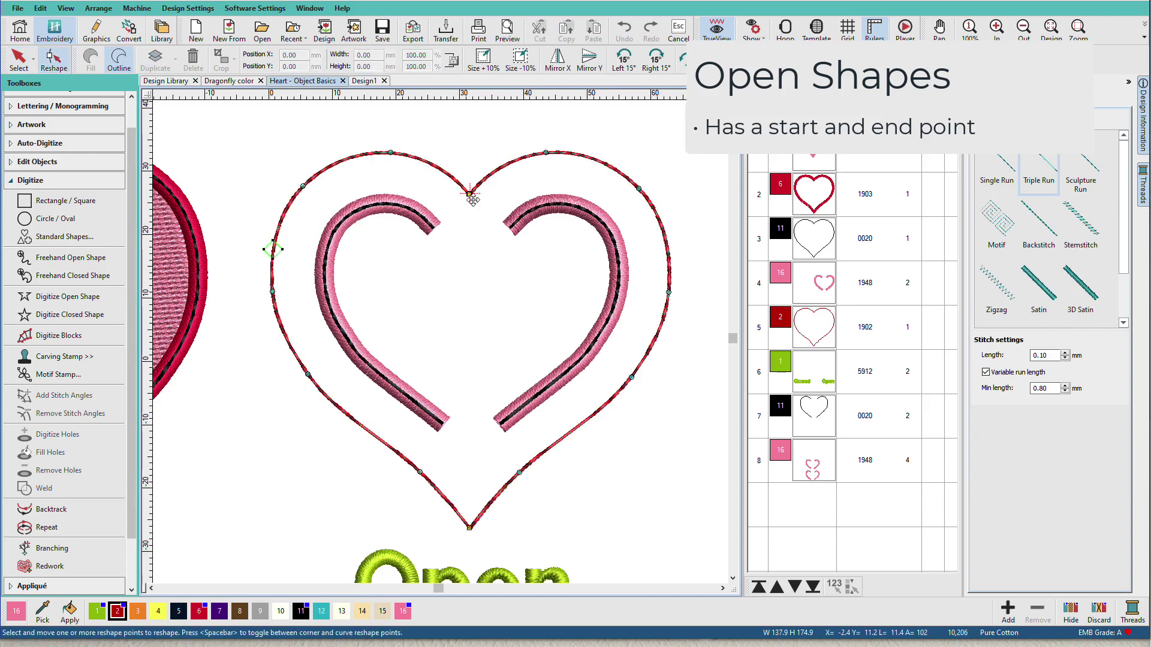
{"action": "mouse_move", "coordinate": [472, 197]}
{"action": "left_mouse_down"}
{"action": "mouse_move", "coordinate": [471, 216]}
{"action": "mouse_move", "coordinate": [485, 184]}
{"action": "mouse_move", "coordinate": [458, 209]}
{"action": "left_mouse_up"}
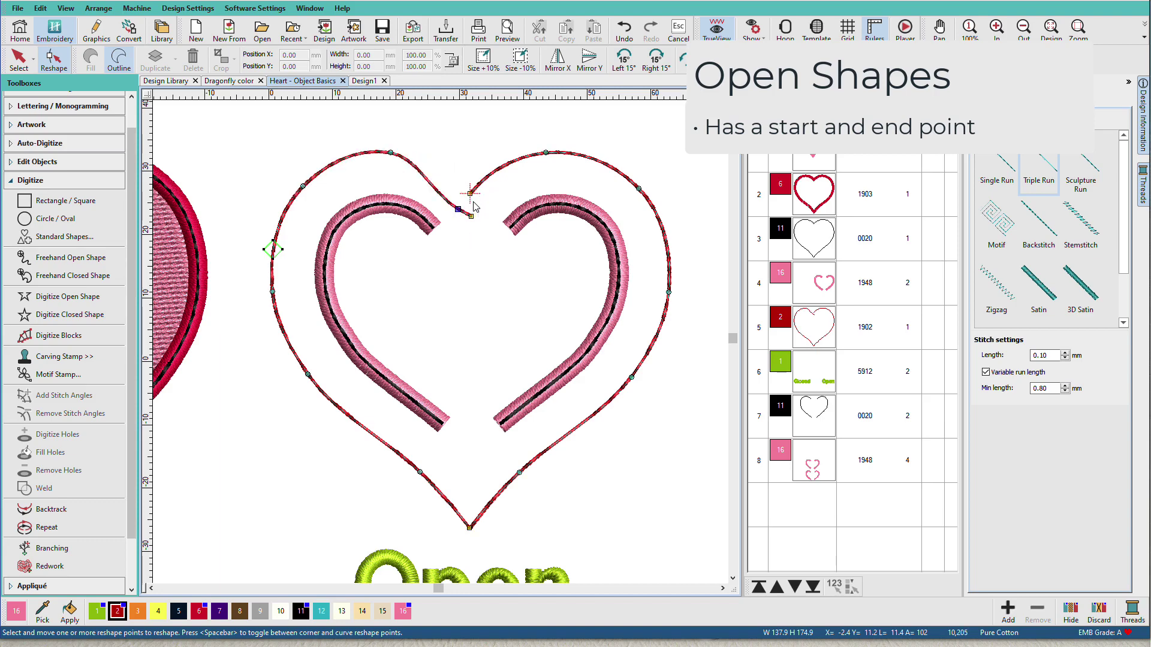
{"action": "left_click", "coordinate": [472, 216]}
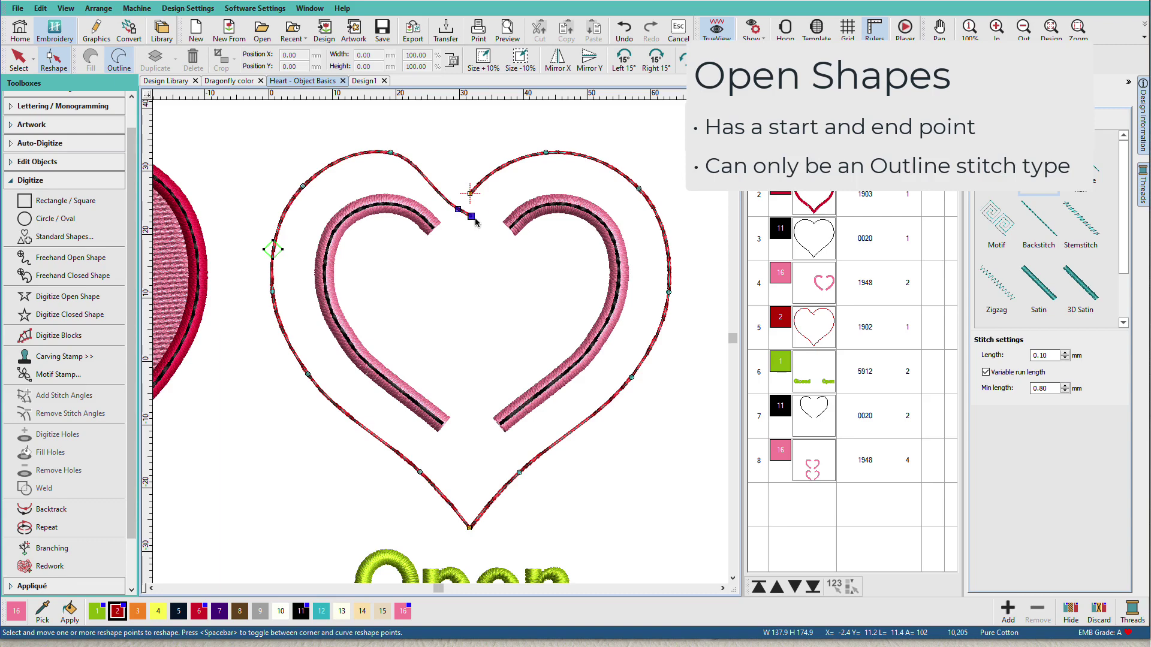
{"action": "key", "text": "ctrl+z"}
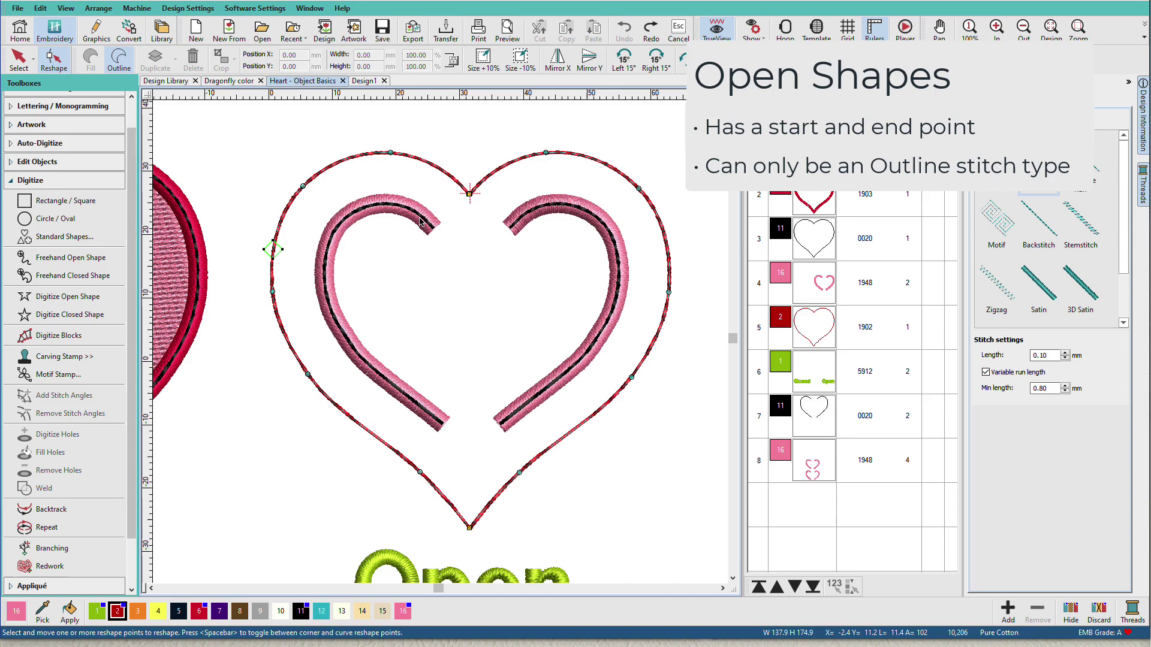
{"action": "key", "text": "Escape"}
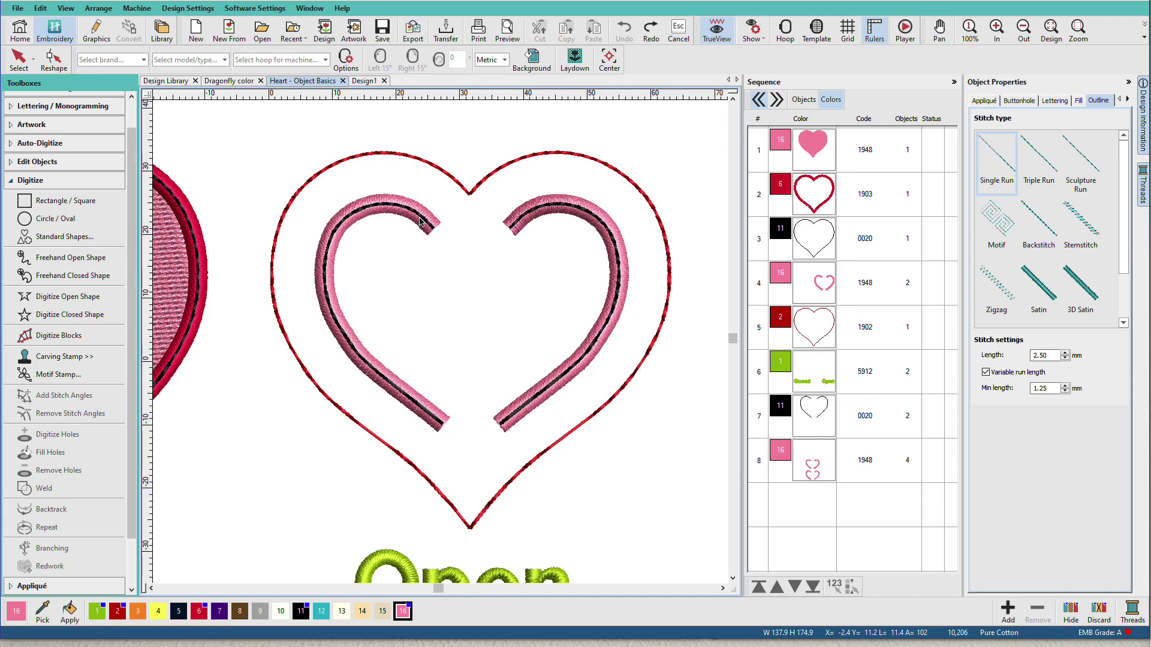
- Zoom onto the four lower heart halves, select the top-left half, and list all 14 objects
{"action": "key", "text": "0"}
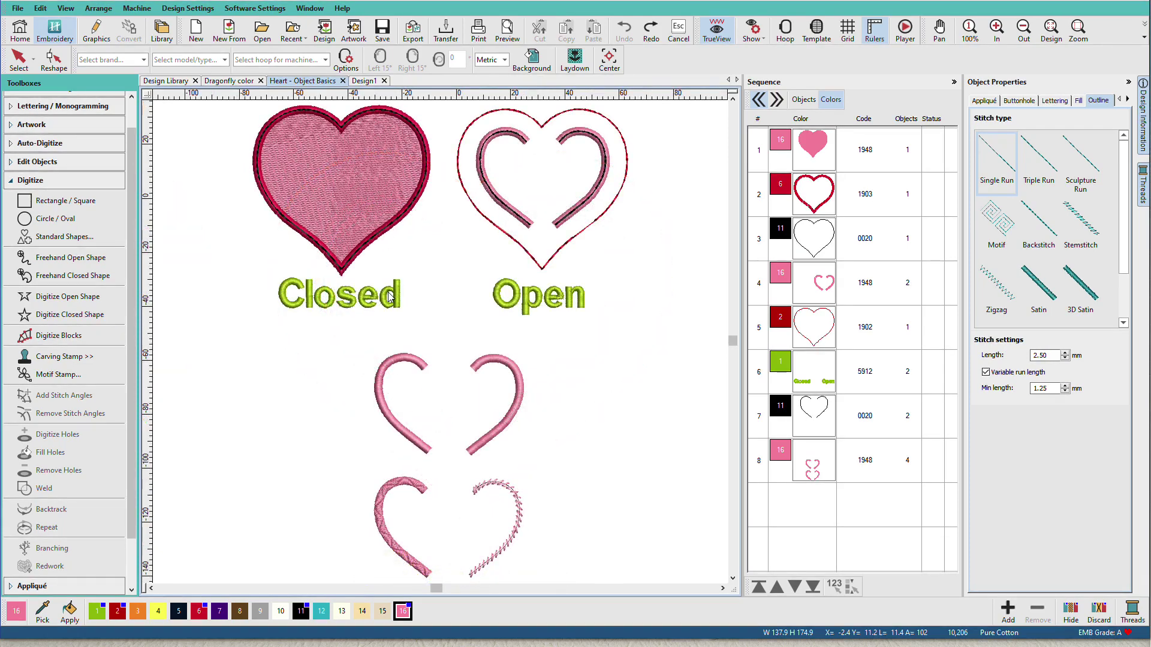
{"action": "key", "text": "z"}
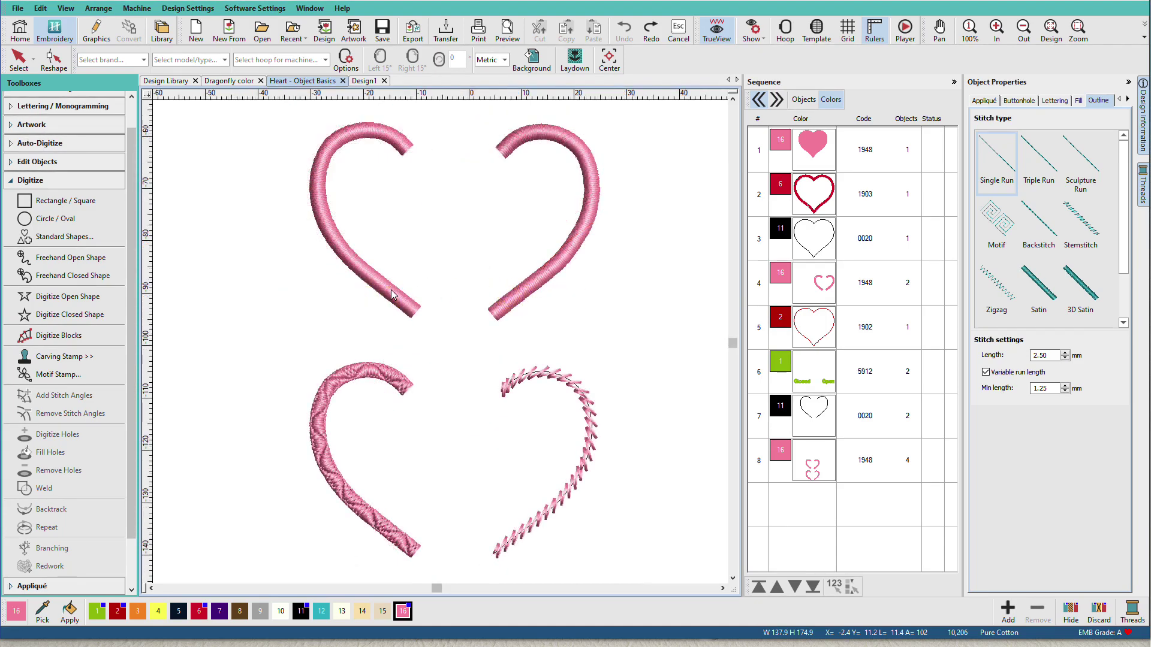
{"action": "left_click", "coordinate": [393, 293]}
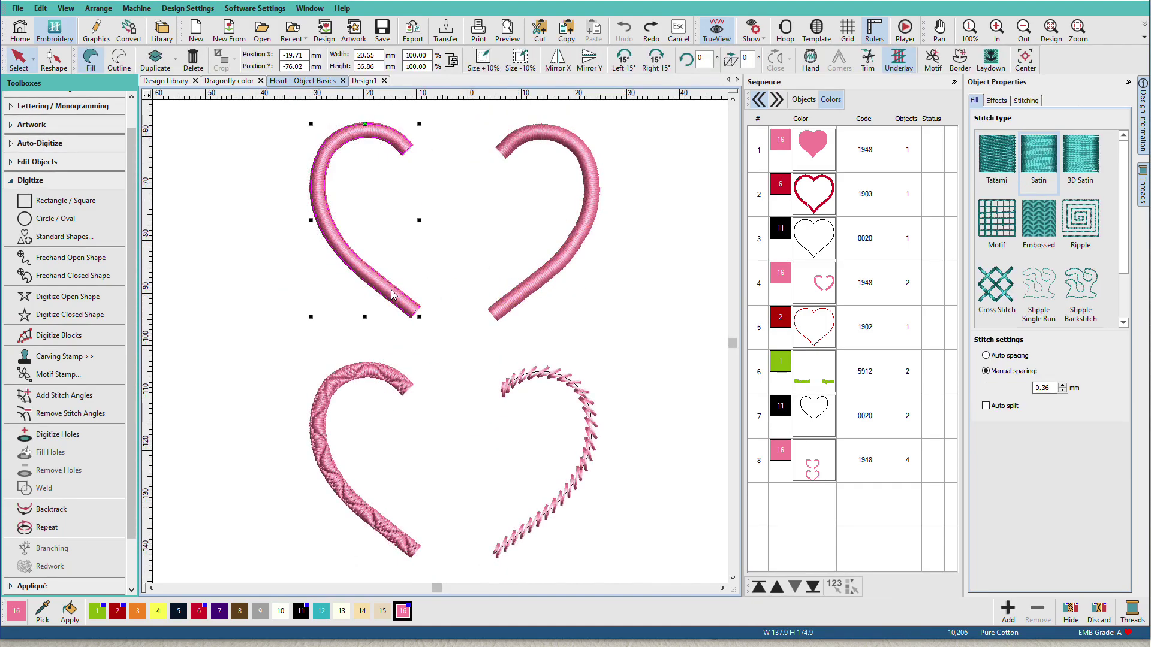
{"action": "left_click", "coordinate": [807, 102]}
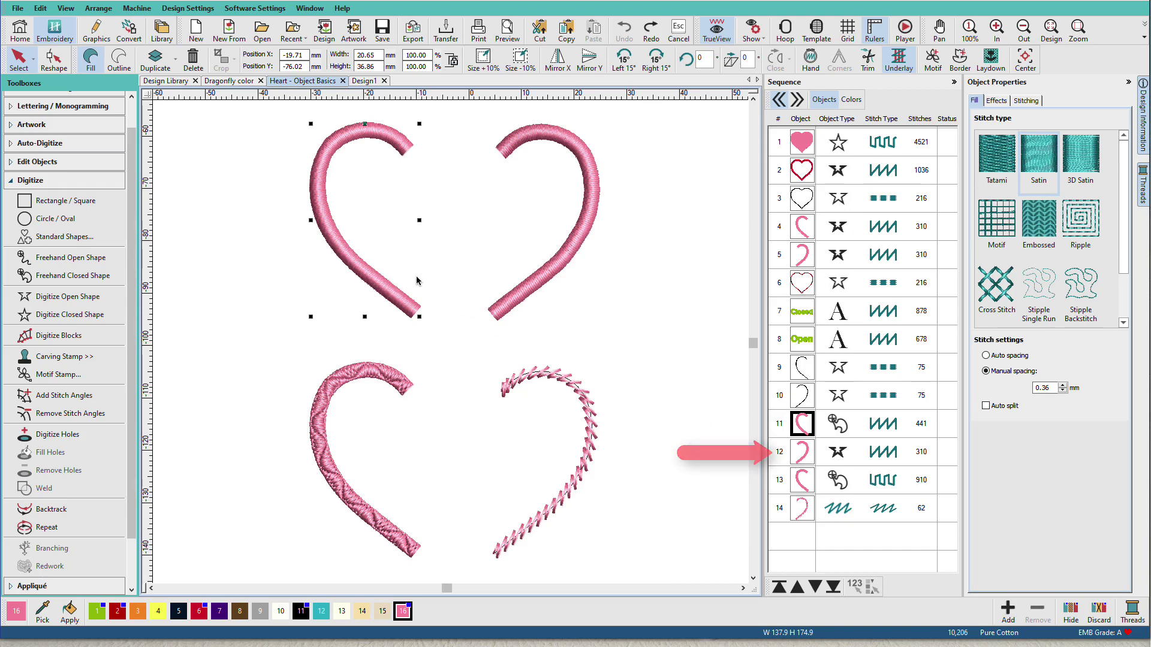
- Show the reshape points of the top-left and top-right pink heart halves
{"action": "key", "text": "h"}
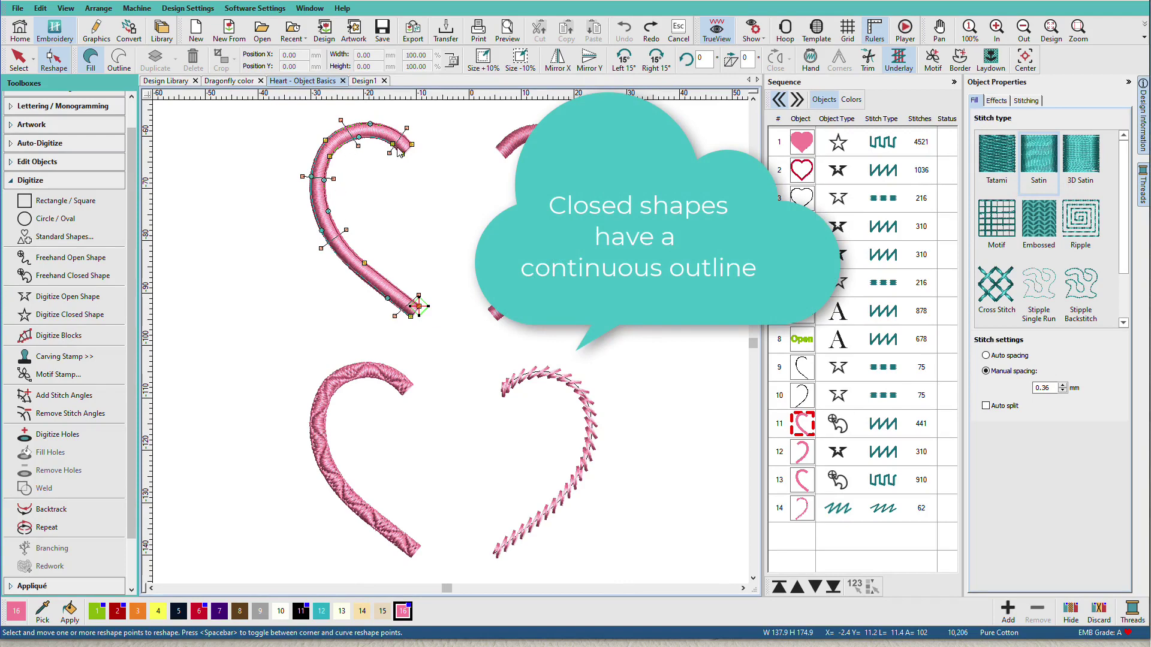
{"action": "key", "text": "Escape"}
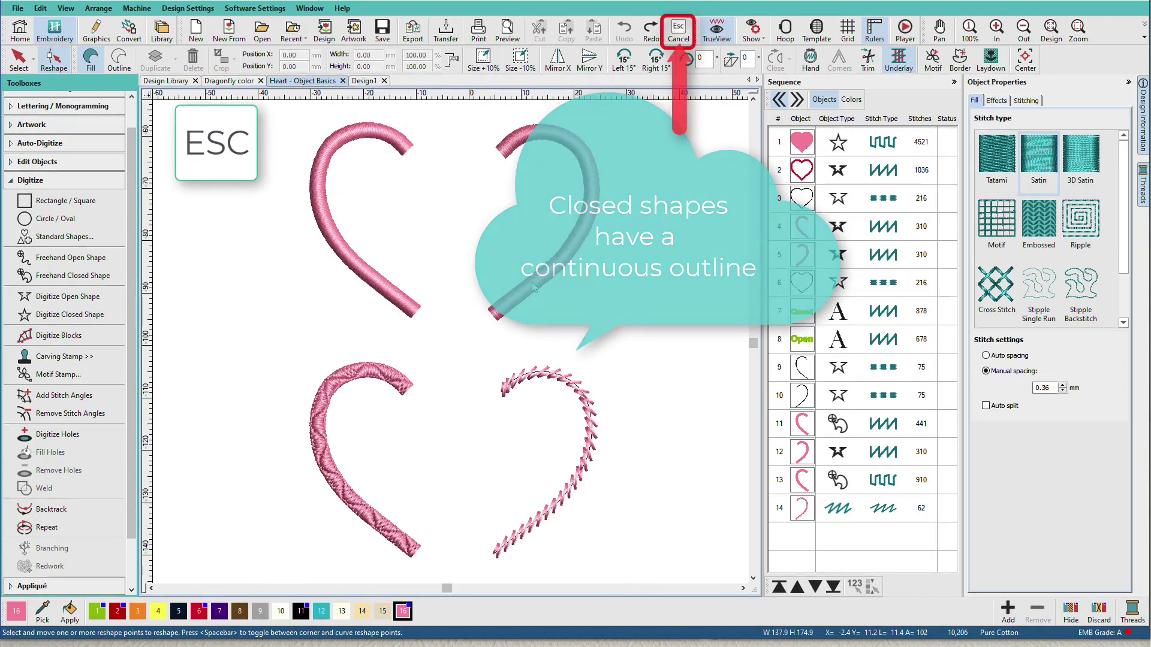
{"action": "left_click", "coordinate": [532, 284]}
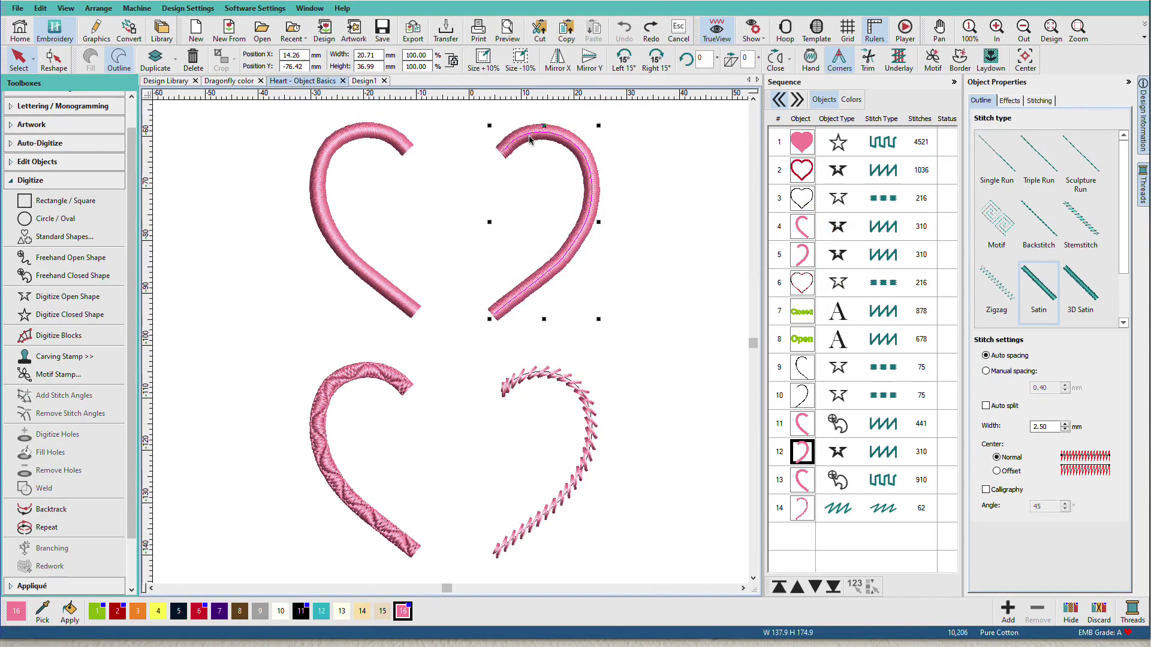
{"action": "key", "text": "h"}
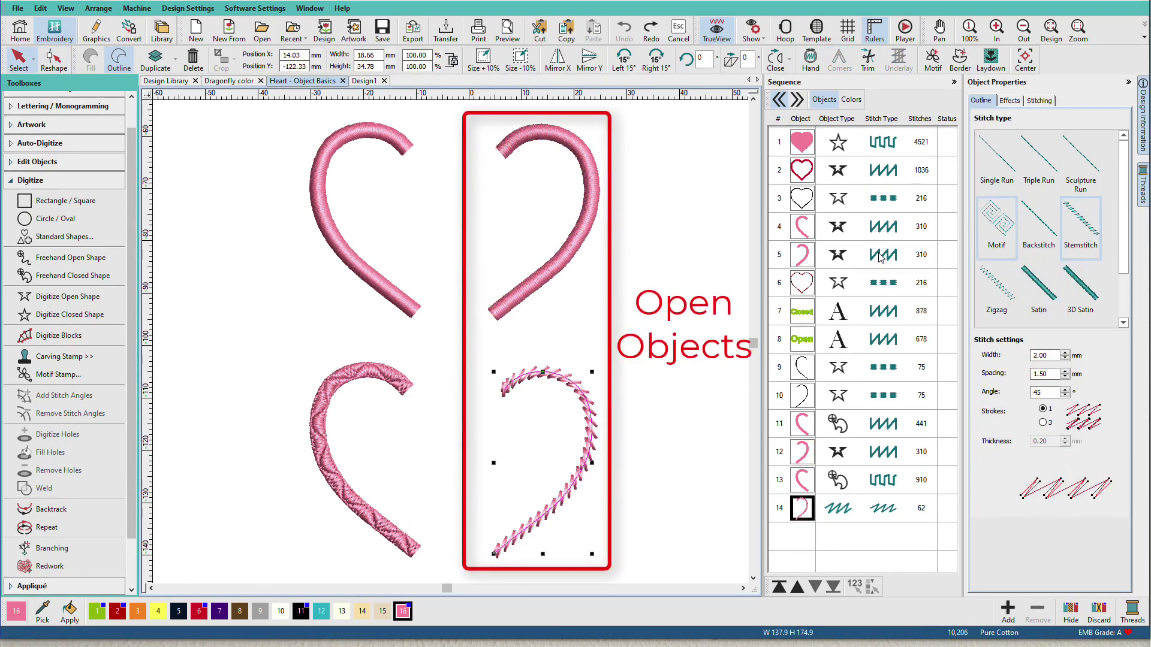
- Select the lower-left, upper-right and upper-left hearts to compare their fill and outline properties
{"action": "left_click", "coordinate": [355, 383]}
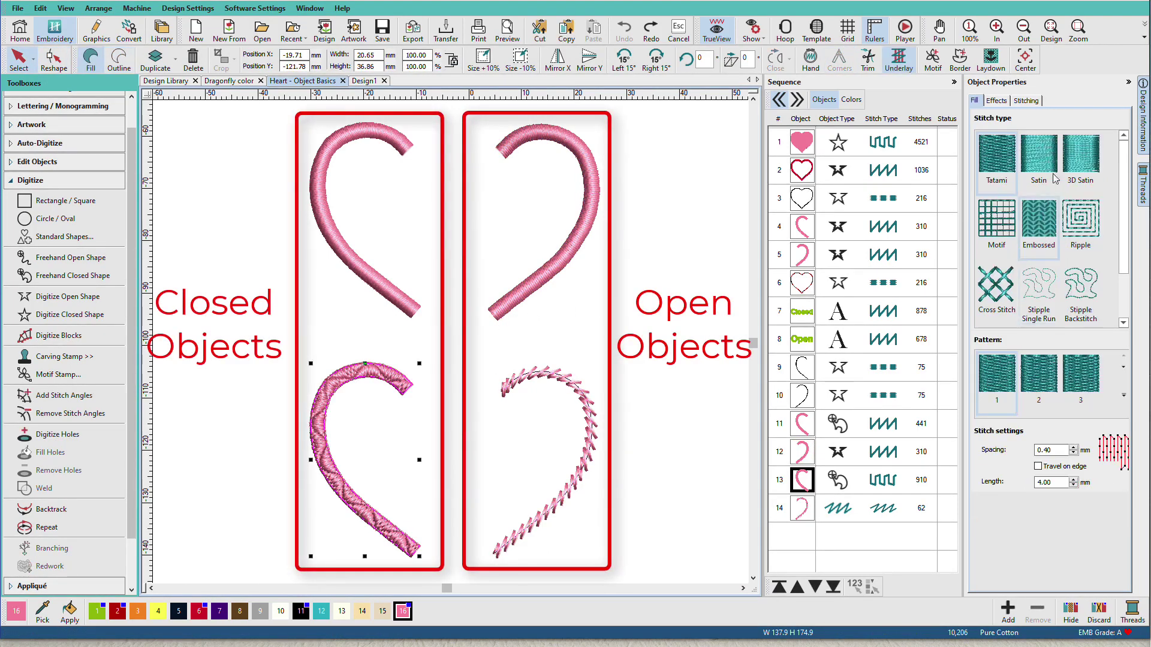
{"action": "left_click", "coordinate": [589, 237]}
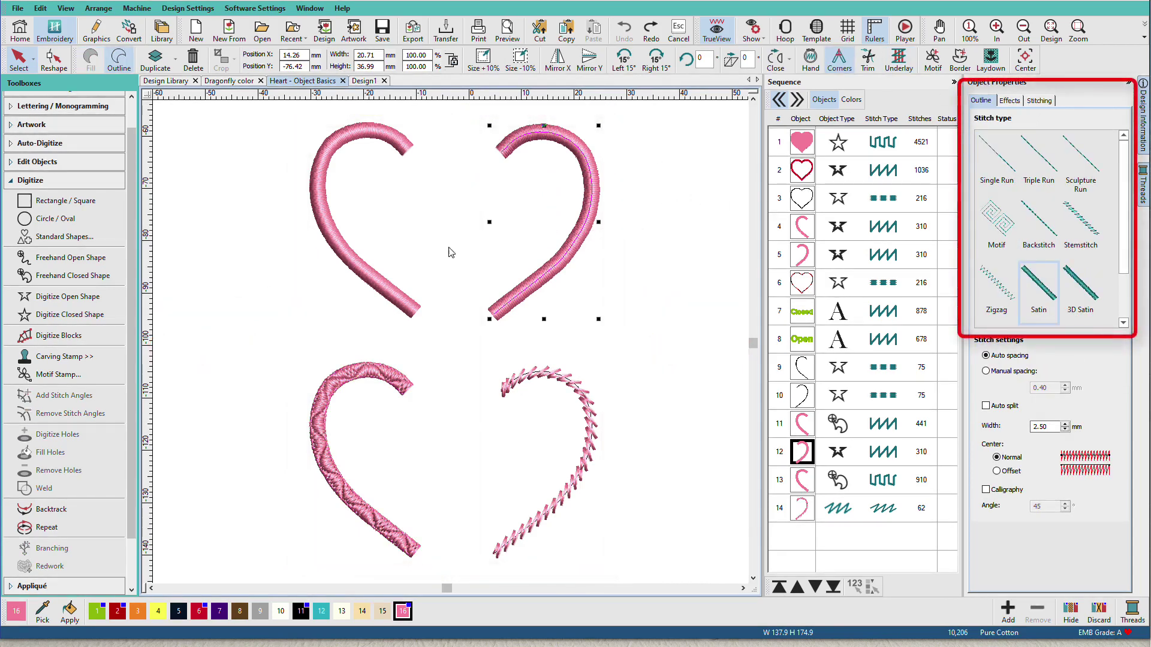
{"action": "left_click", "coordinate": [341, 262]}
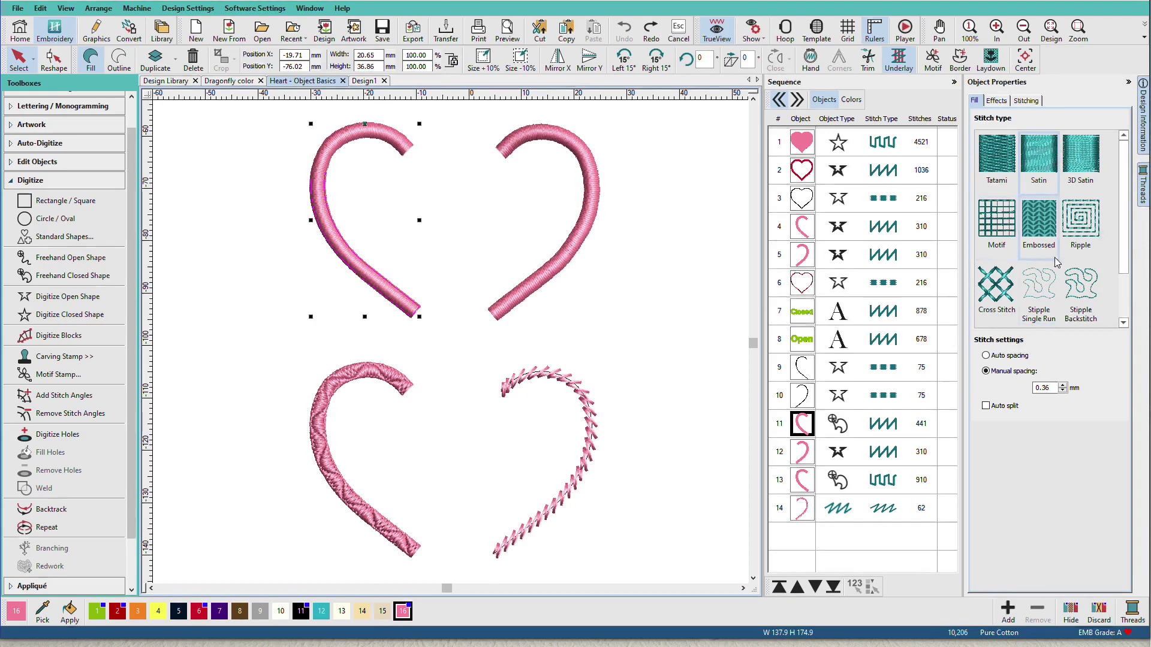
- Show the lower-left heart's Effects: elastic embossed Chevron fill, 8.00 × 3.50 mm
{"action": "left_click", "coordinate": [1026, 100]}
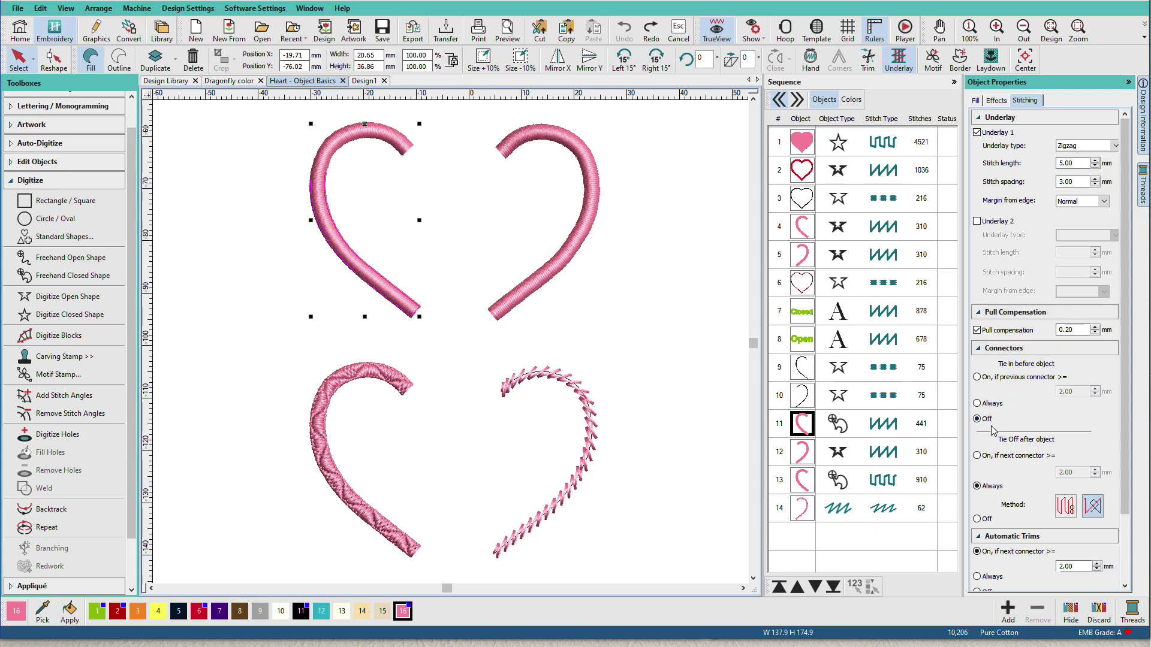
{"action": "left_click", "coordinate": [998, 101]}
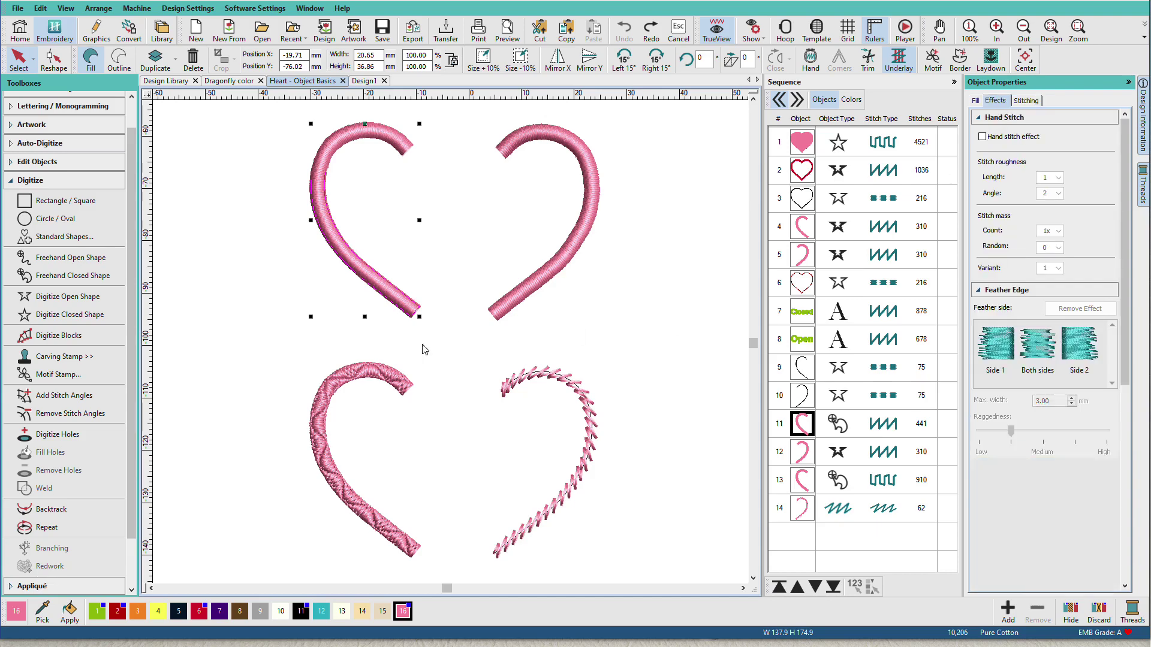
{"action": "left_click", "coordinate": [367, 373]}
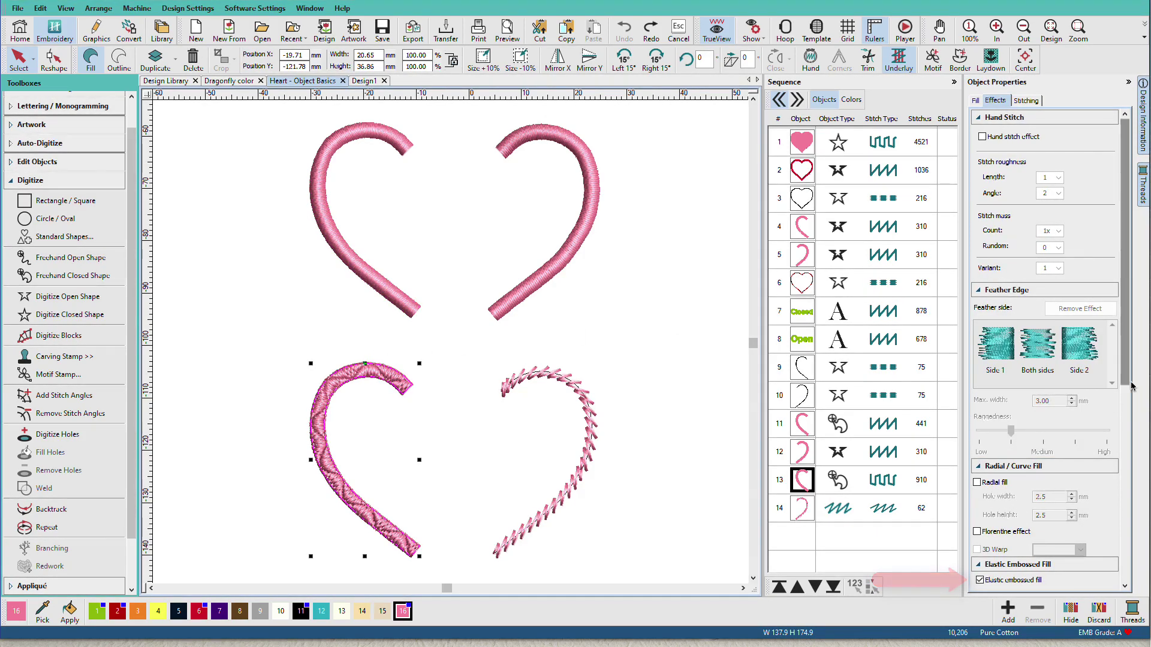
{"action": "left_click_drag", "start_coordinate": [1129, 381], "coordinate": [1125, 466]}
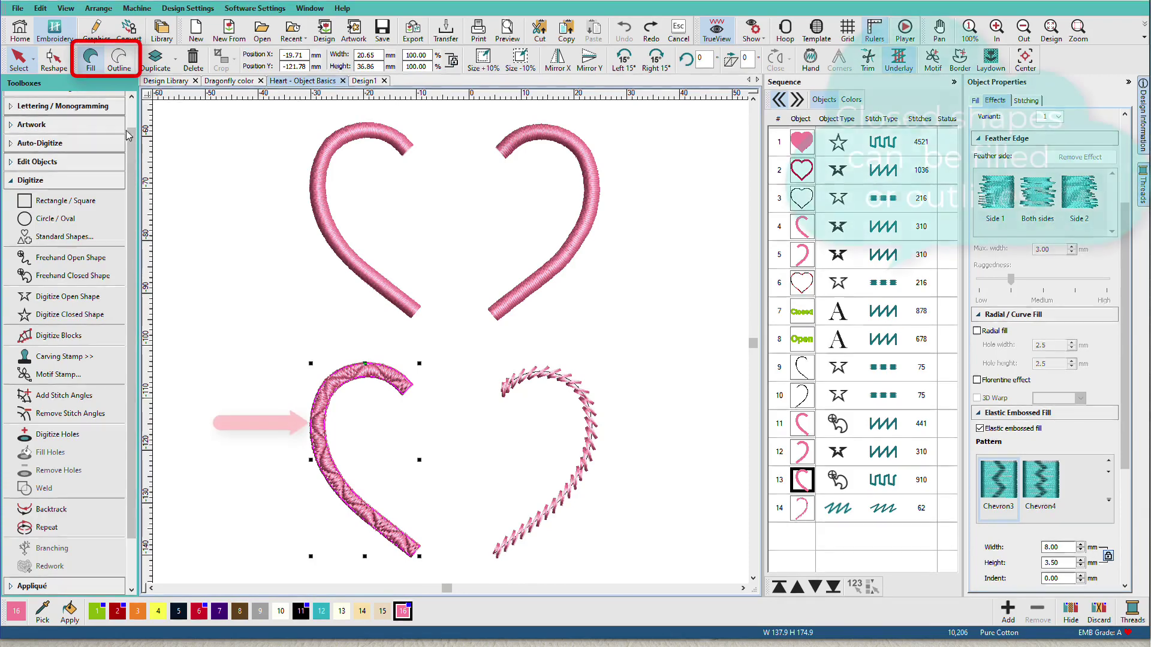
- Try Outline on the lower-left heart, undo it, then select the lower-right Stemstitch heart
{"action": "left_click", "coordinate": [127, 69]}
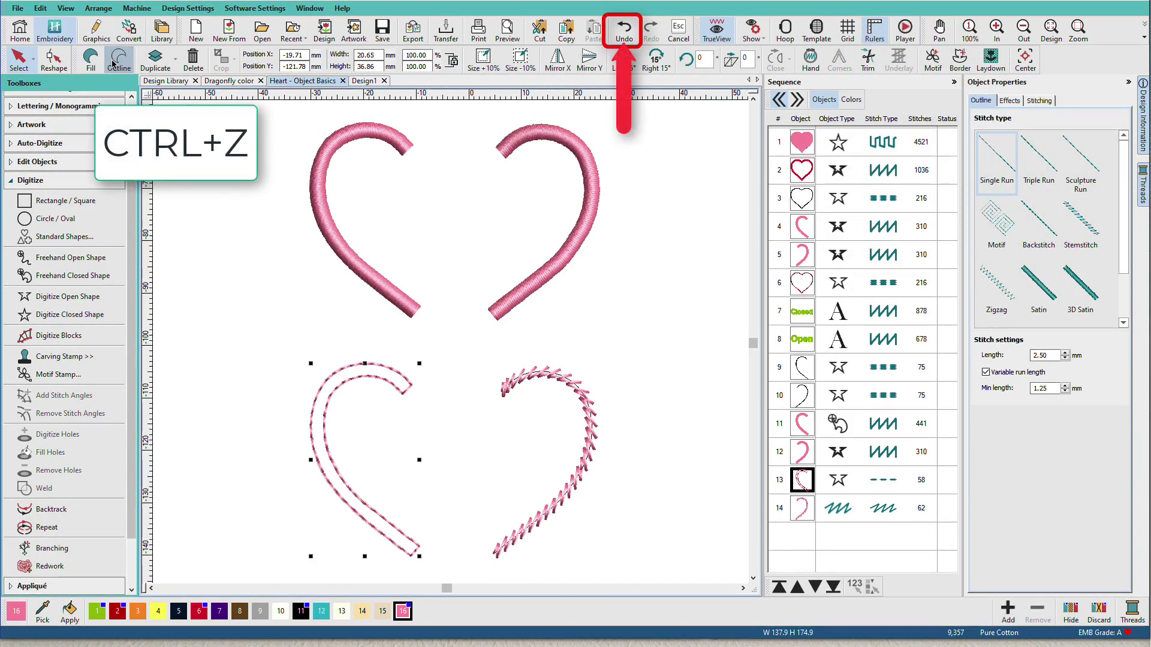
{"action": "key", "text": "ctrl+z"}
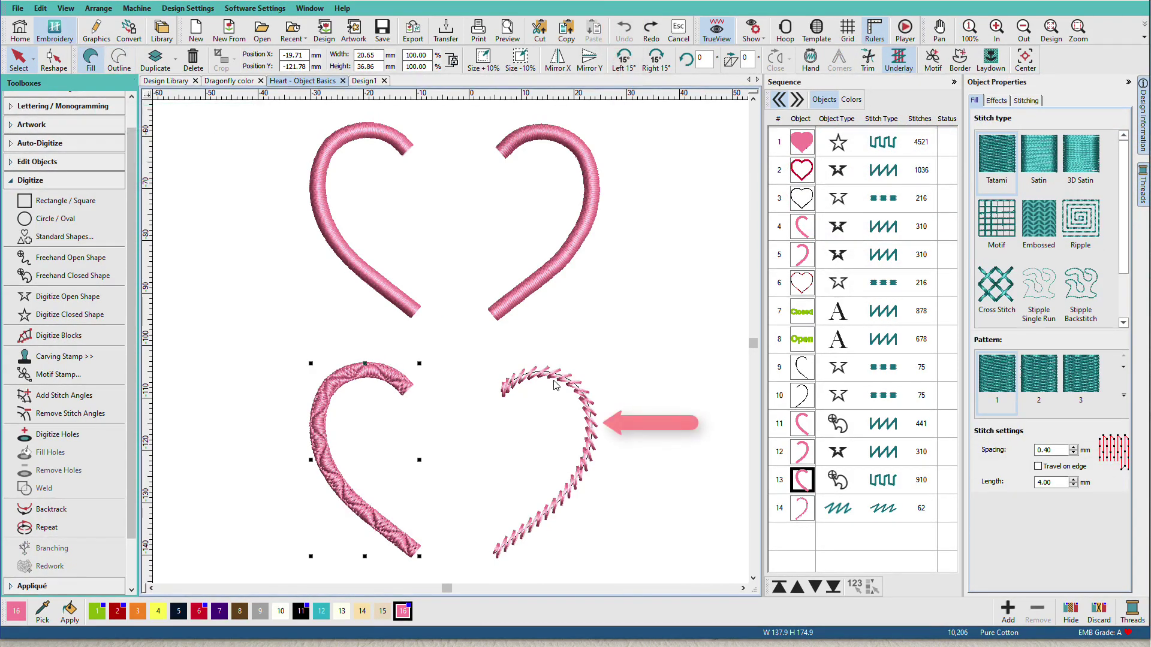
{"action": "left_click", "coordinate": [557, 385]}
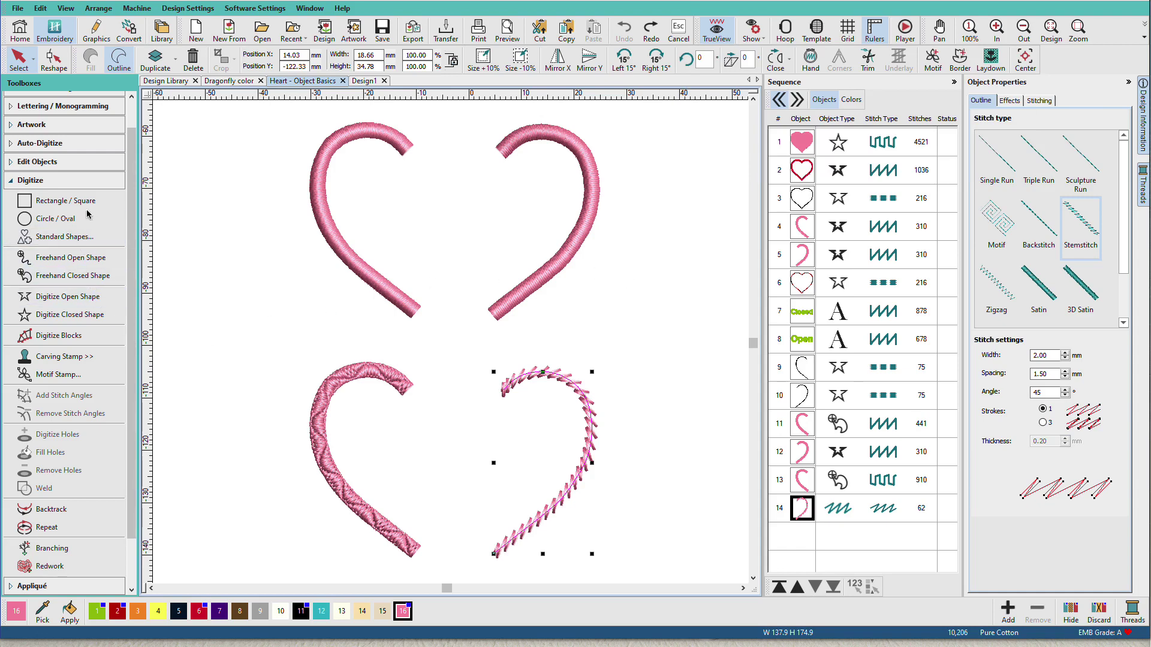
- Set up a closed filled shape with embossed Chevron3 fill in thread colour 12
{"action": "left_click", "coordinate": [83, 318]}
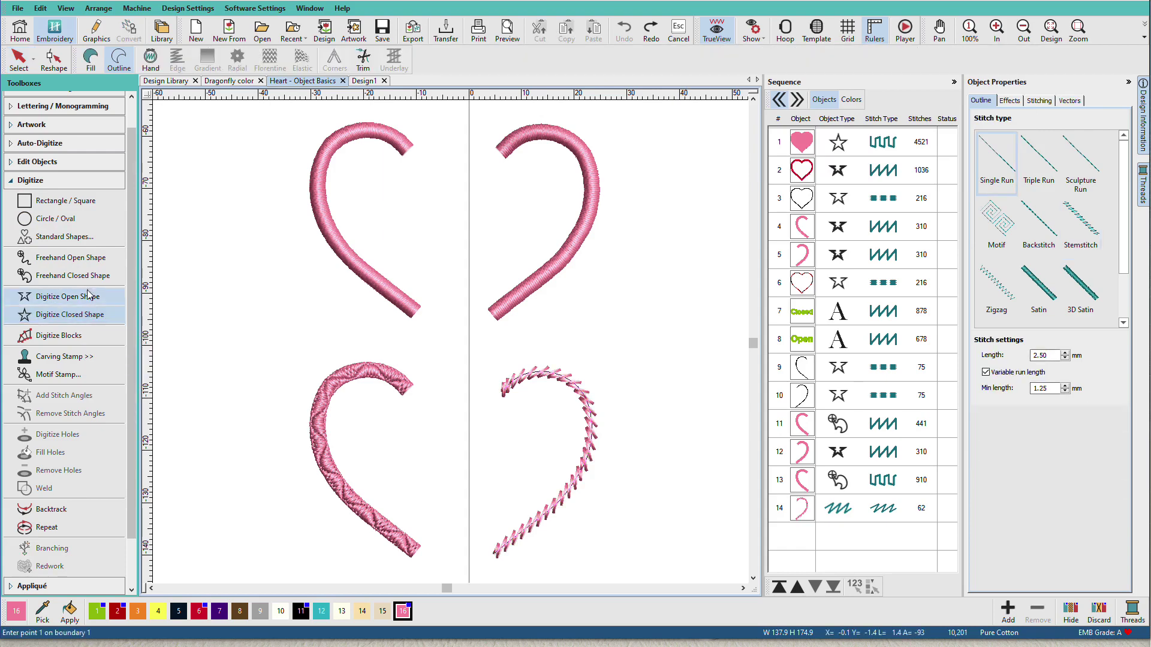
{"action": "left_click", "coordinate": [92, 63]}
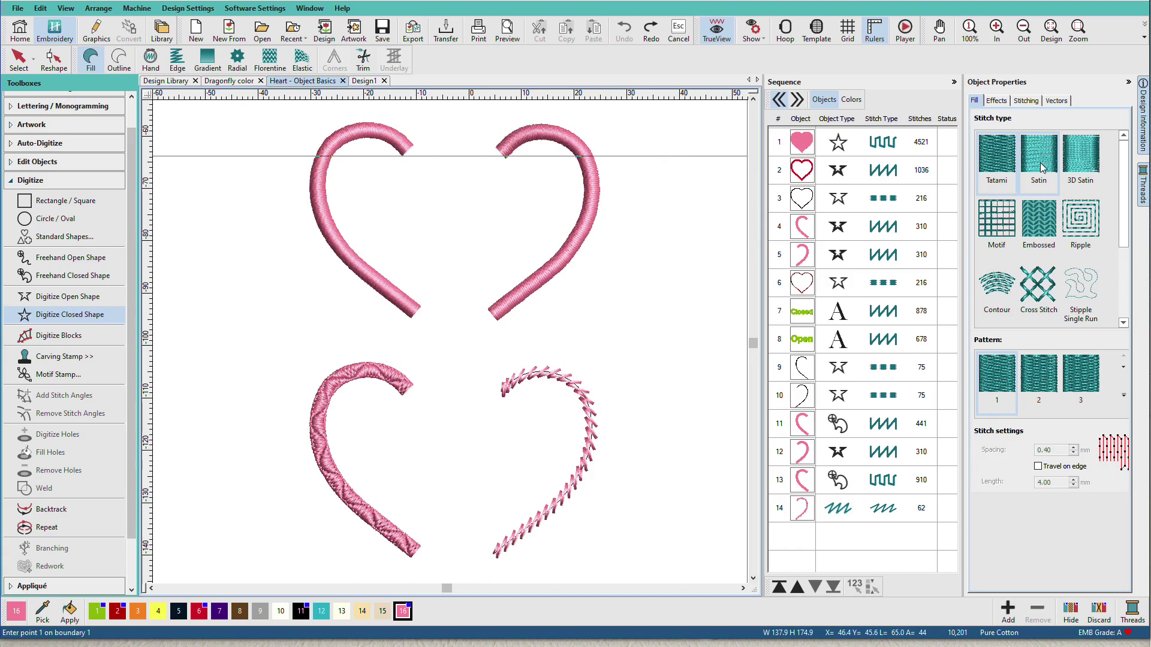
{"action": "left_click", "coordinate": [1037, 220]}
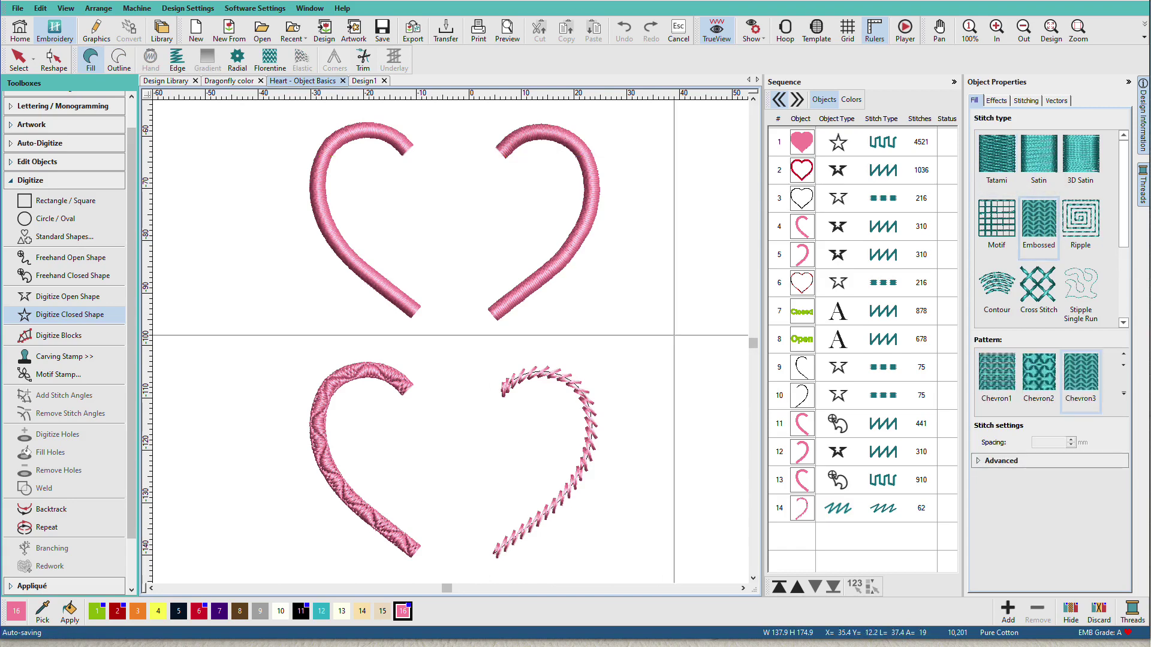
{"action": "left_click", "coordinate": [320, 617]}
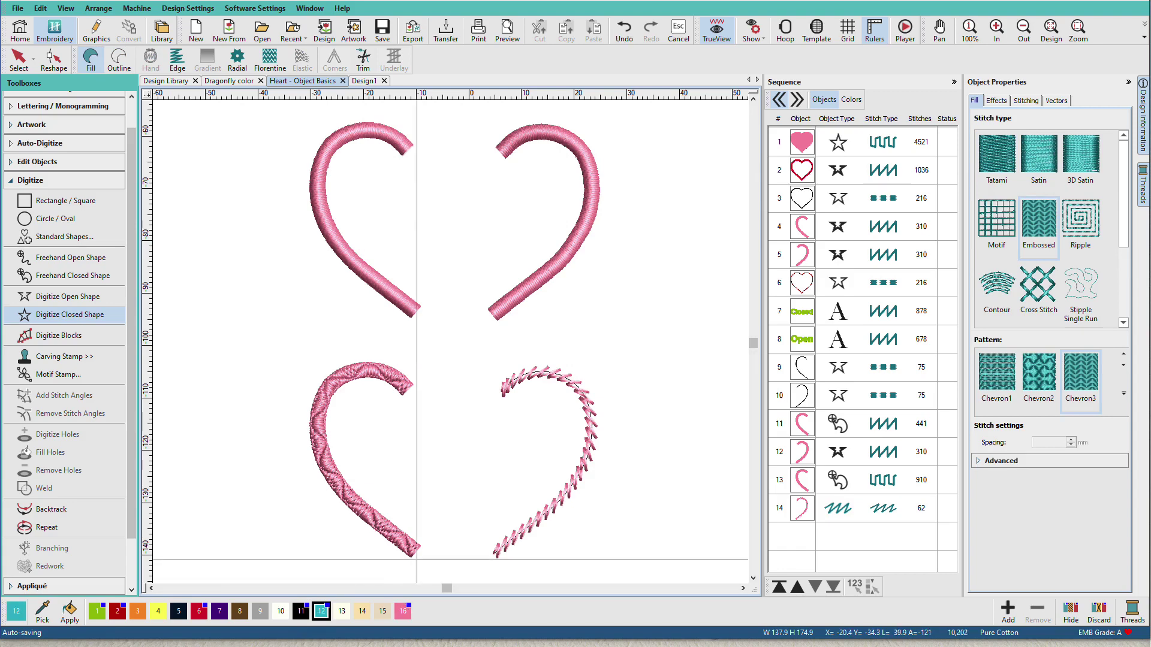
- Digitize a four-cornered closed shape right of the open heart
{"action": "left_click", "coordinate": [654, 305]}
{"action": "left_click", "coordinate": [667, 277]}
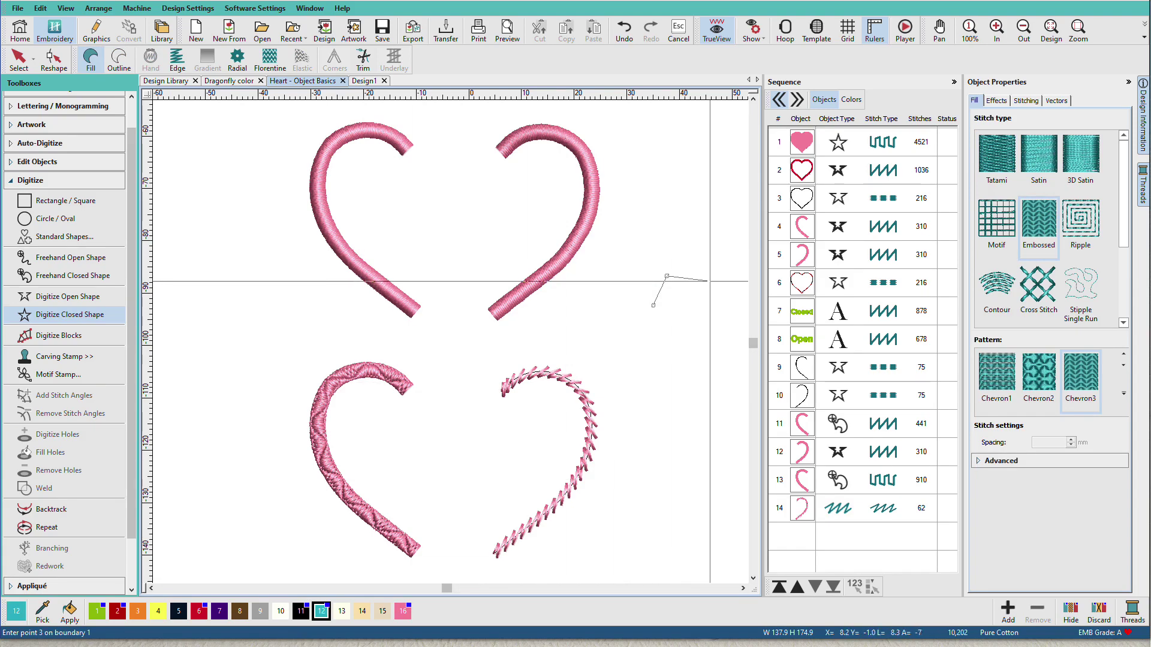
{"action": "left_click", "coordinate": [710, 281]}
{"action": "left_click", "coordinate": [706, 355]}
{"action": "key", "text": "Return"}
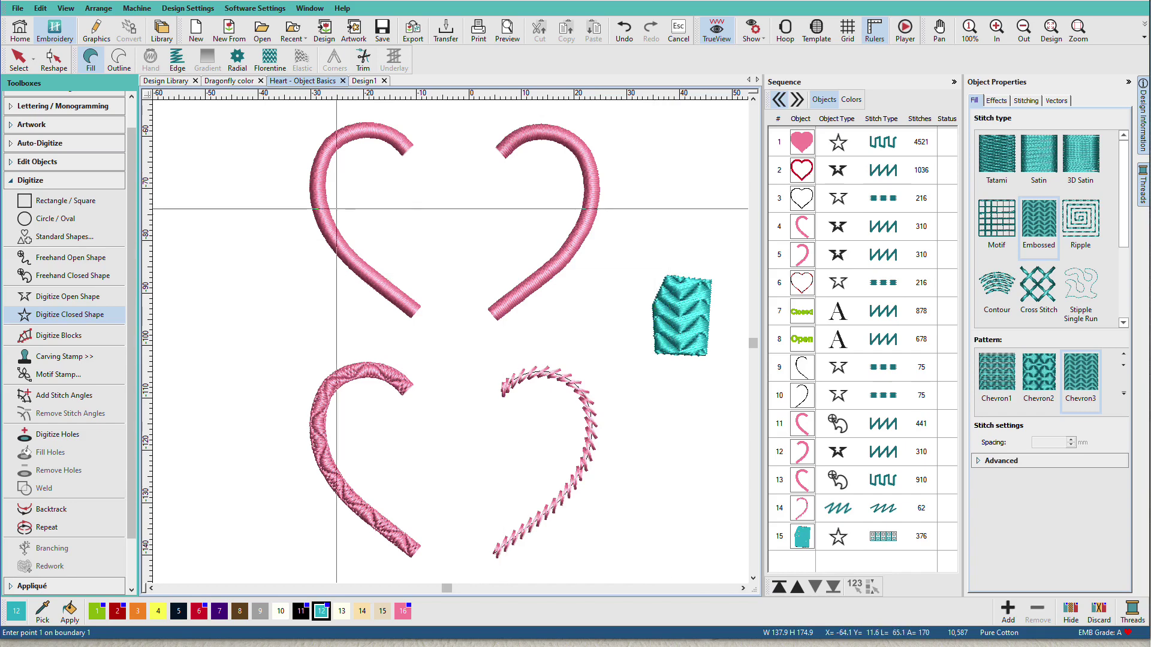
{"action": "key", "text": "Escape"}
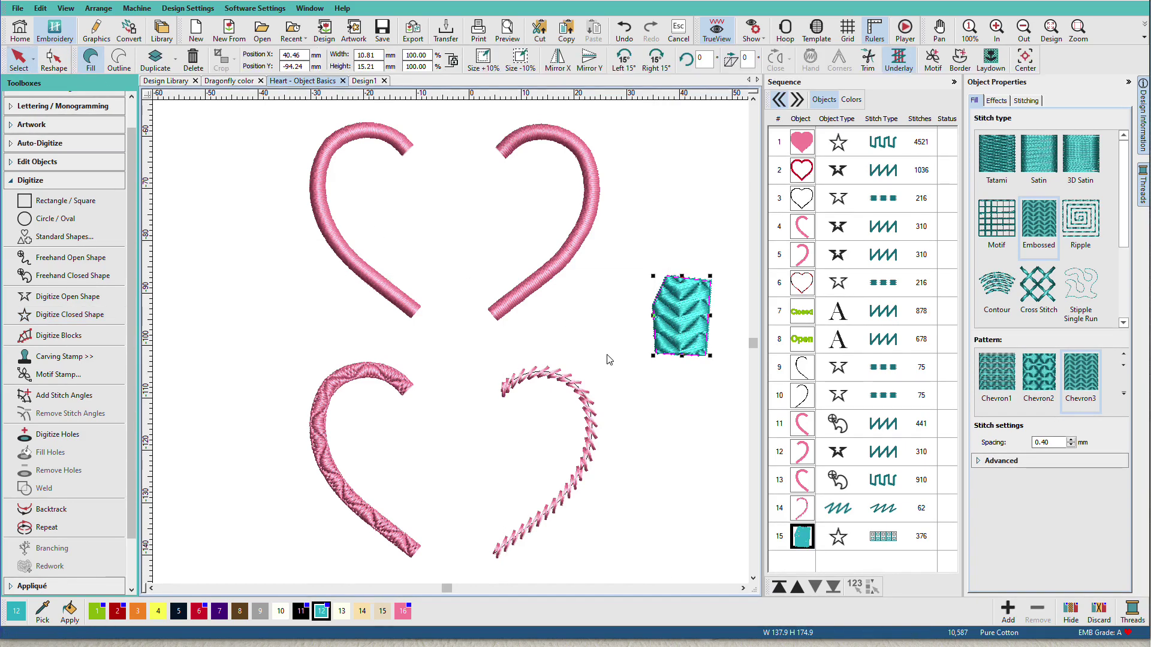
- Restyle the new shape as Tatami in crimson colour 6, then convert it to an outline
{"action": "left_click", "coordinate": [989, 157]}
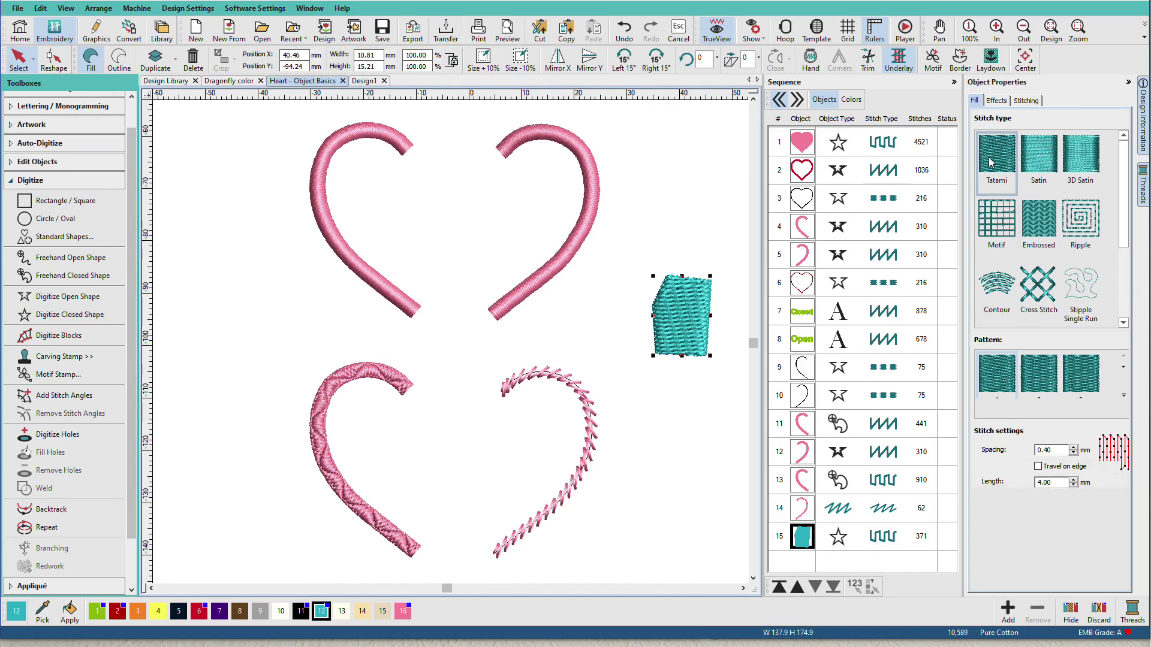
{"action": "left_click", "coordinate": [199, 610]}
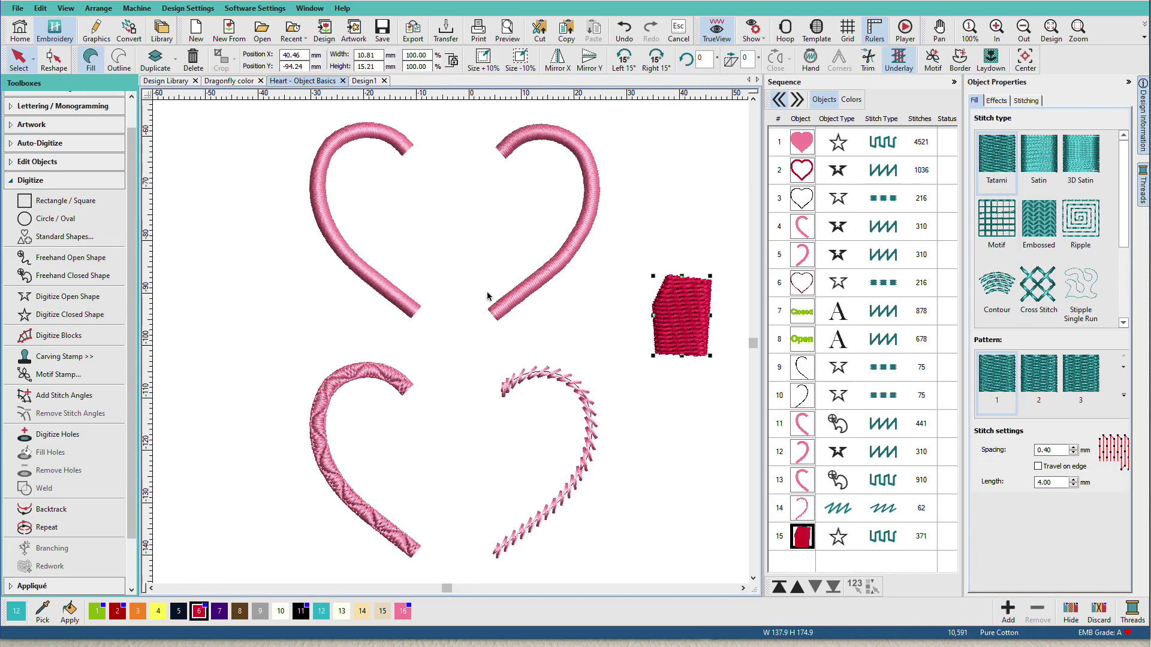
{"action": "left_click", "coordinate": [128, 70]}
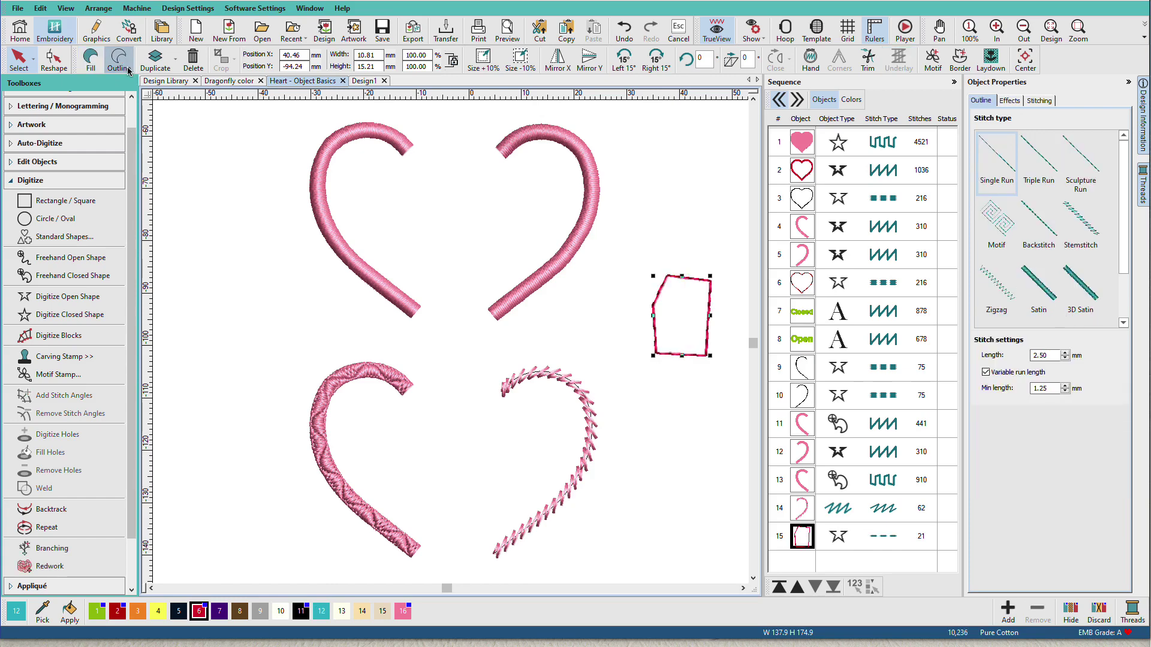